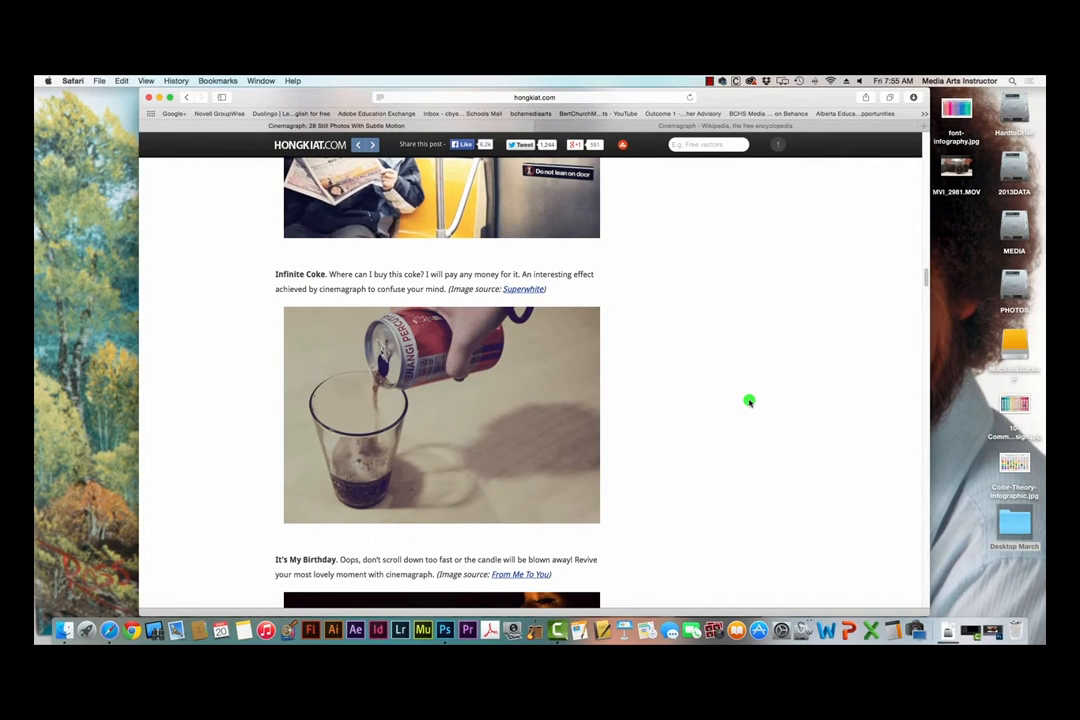
Read the Wikipedia article on cinemagraphs, return to the page of example cinemagraphs and quit the browser
click(693, 127)
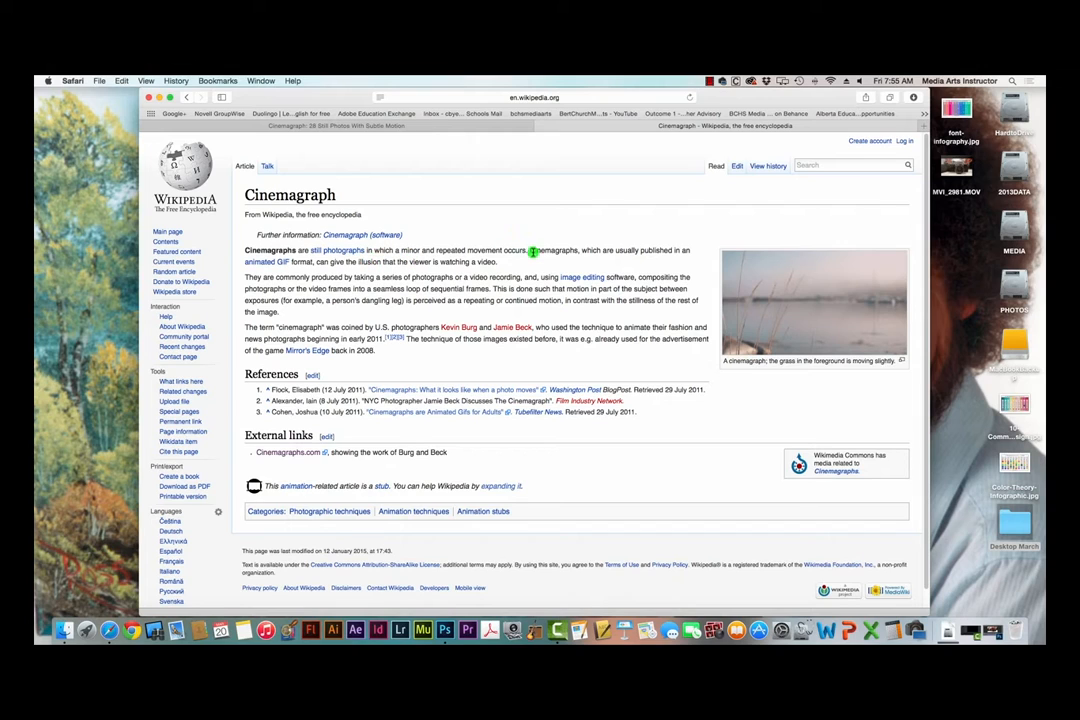
click(500, 126)
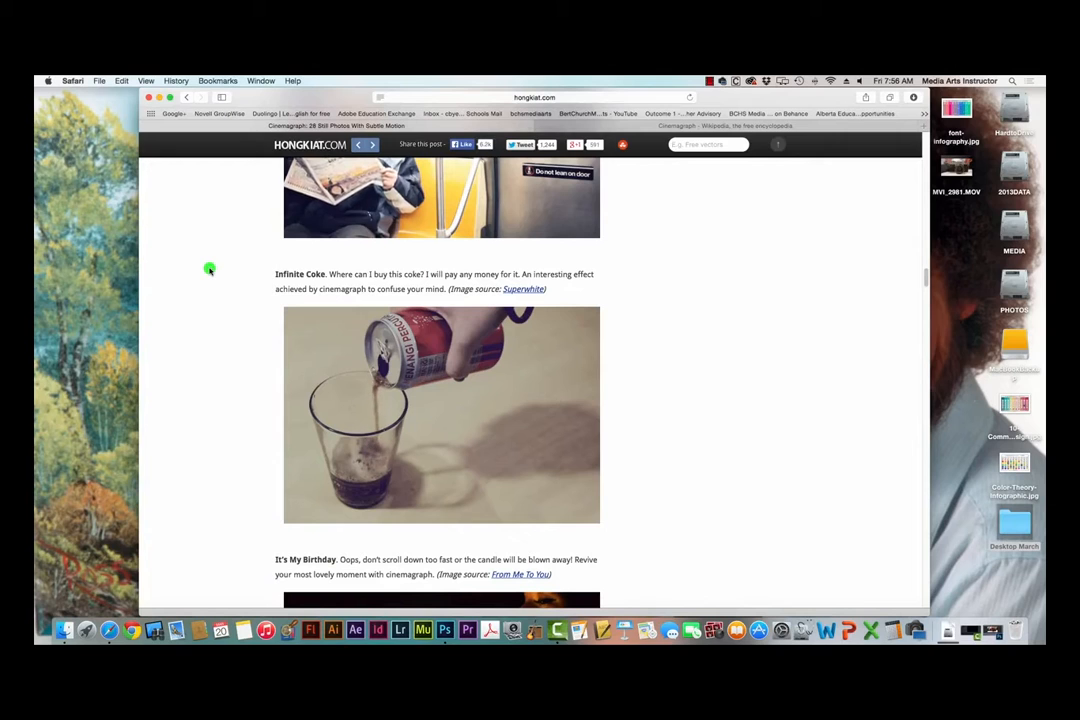
key(super+q)
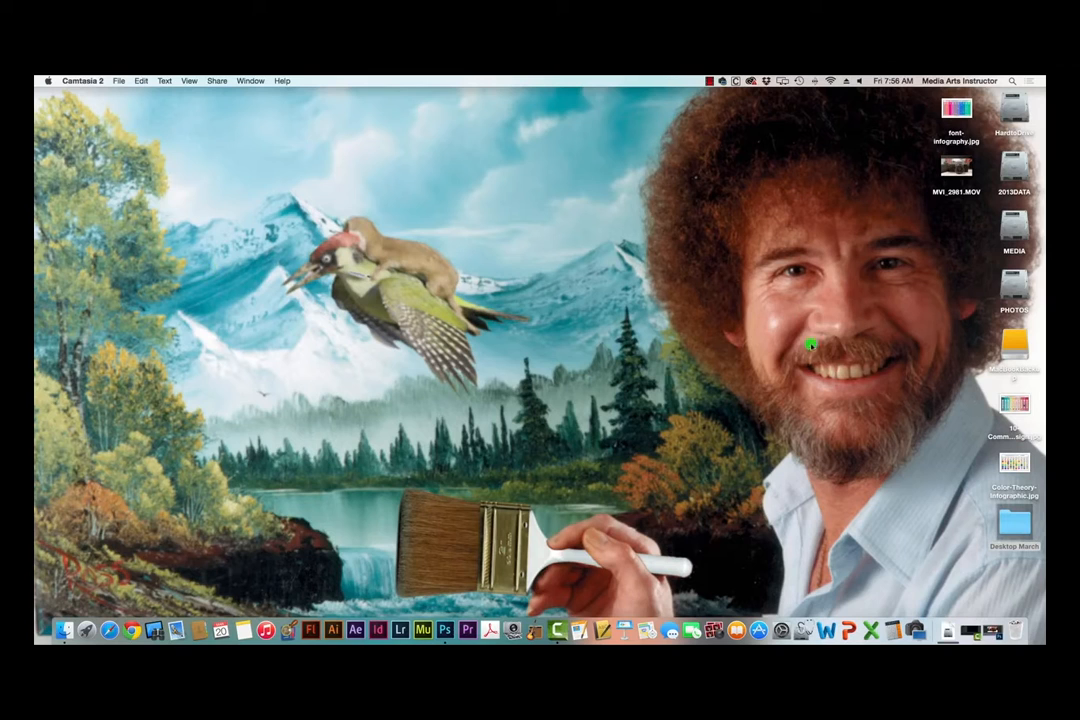
Switch to Photoshop and play the CinemagraphExample.psd animation from the start of its timeline
click(990, 630)
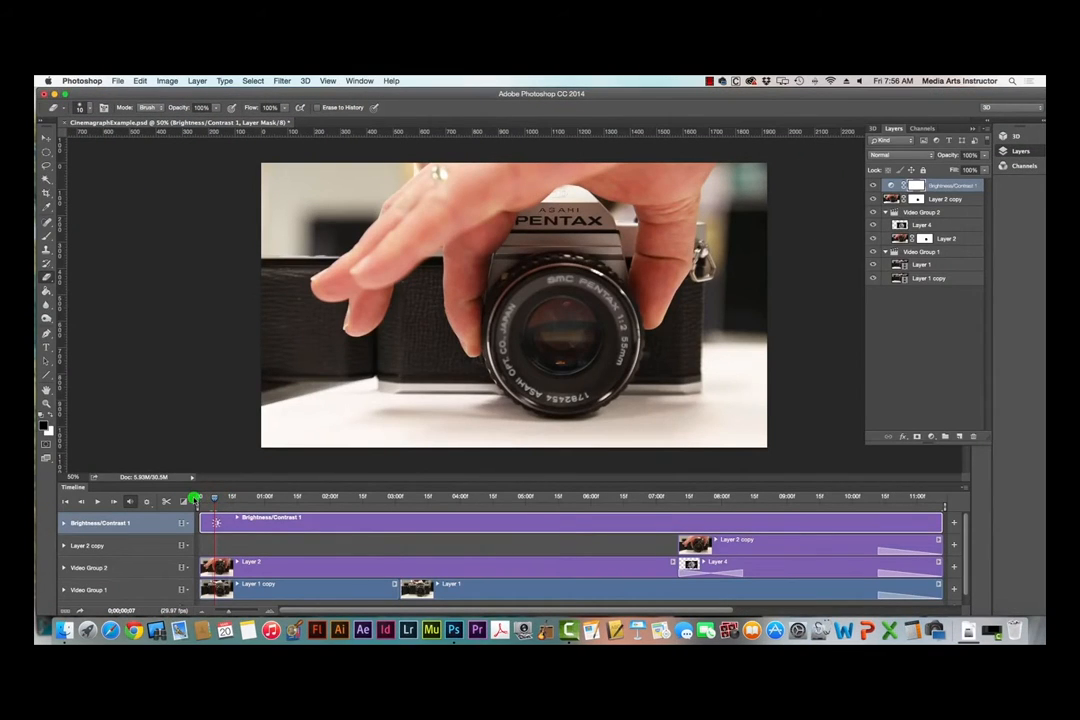
click(196, 497)
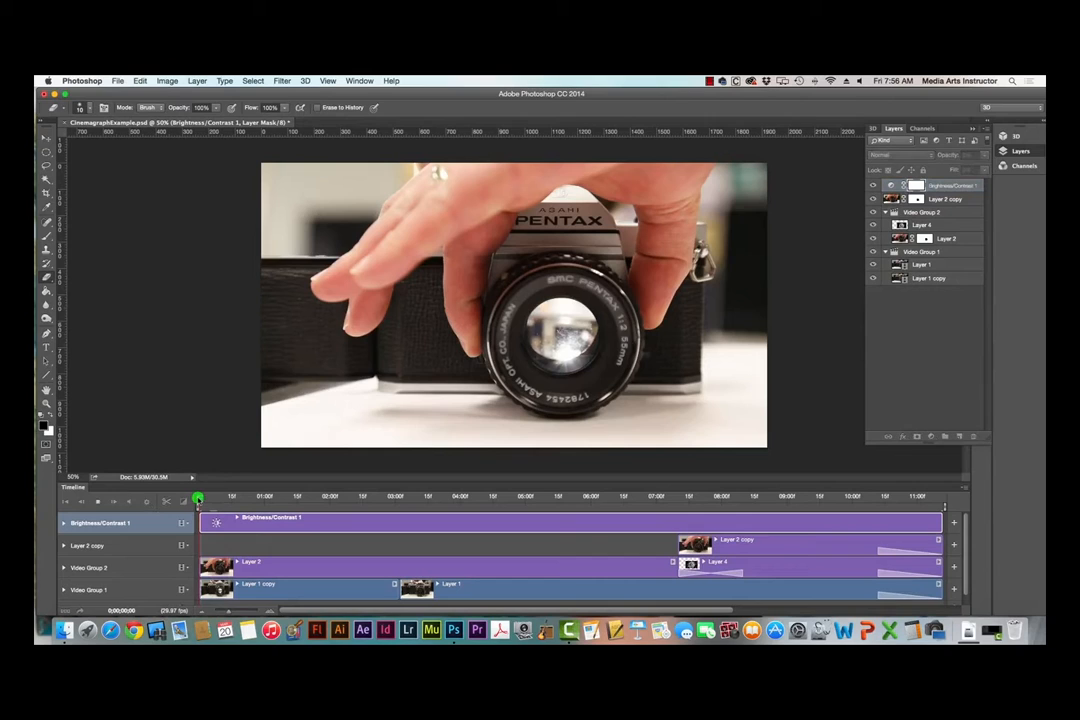
key(space)
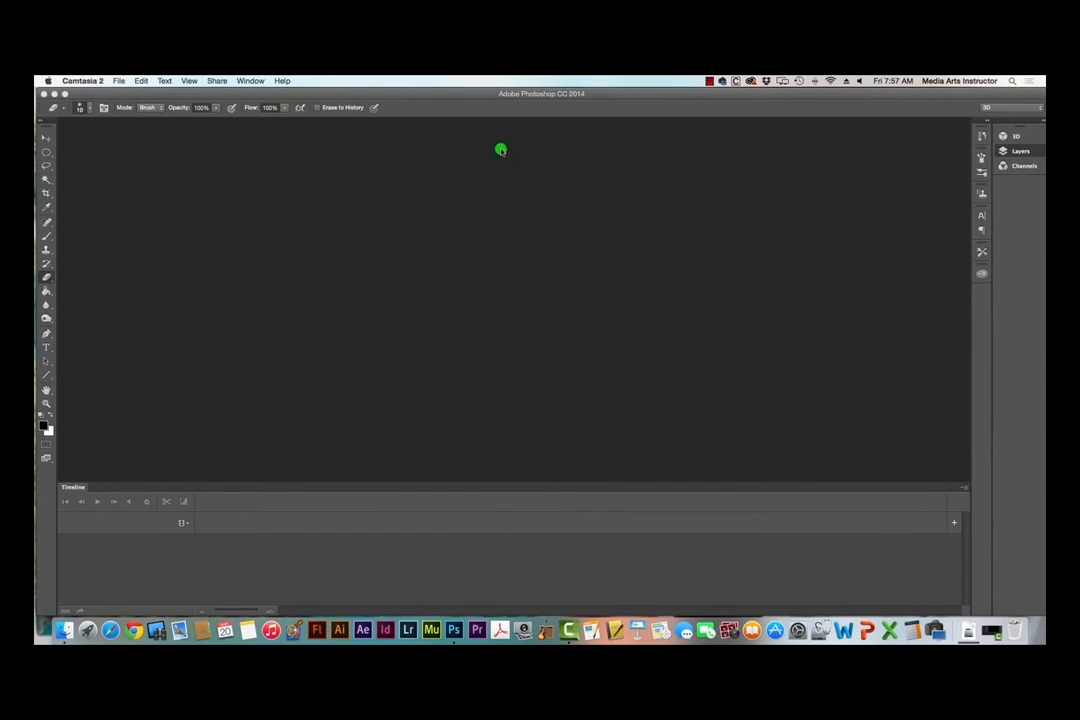
Open the MVI_2981.MOV clip from the desktop in Photoshop
click(470, 96)
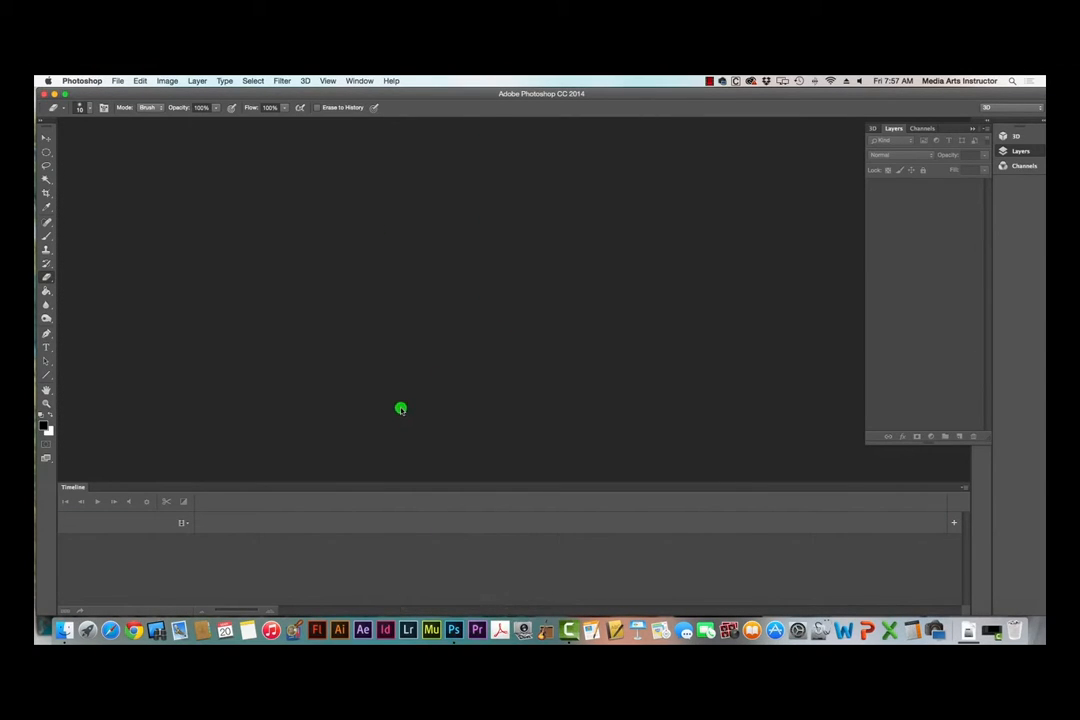
click(55, 94)
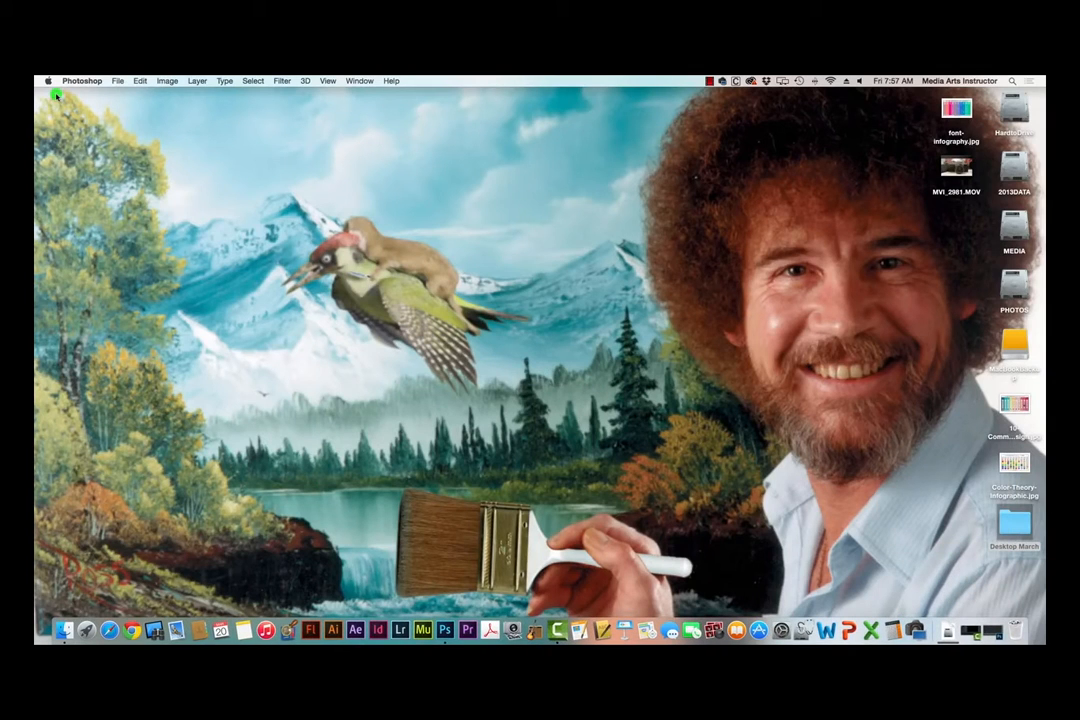
click(948, 168)
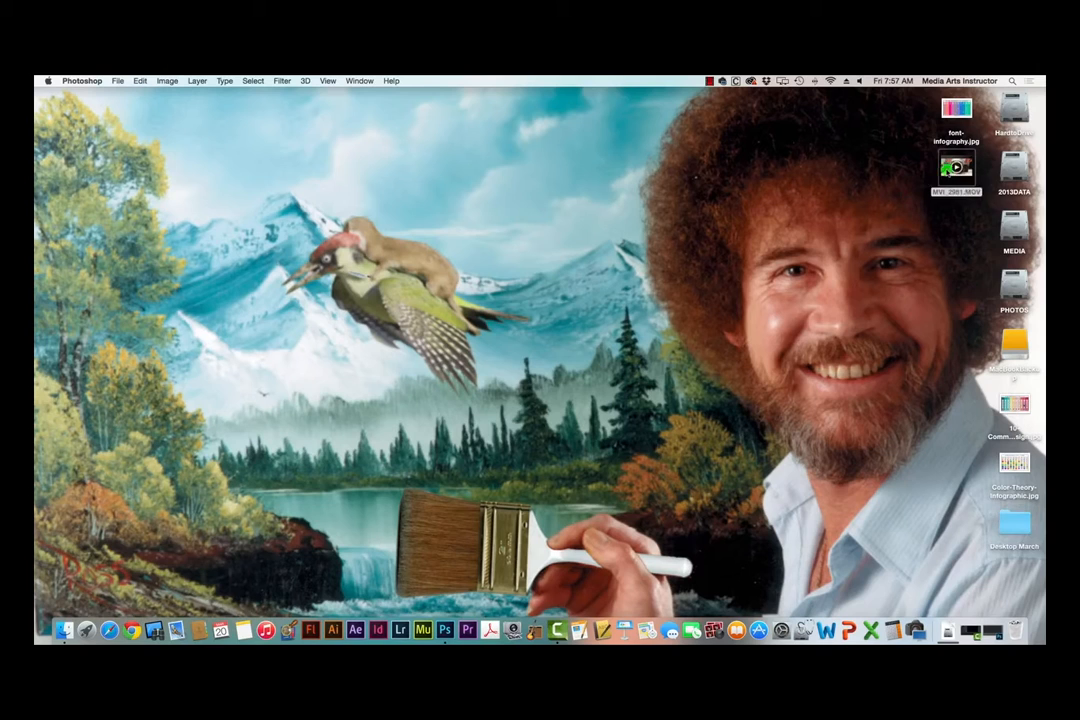
click(445, 636)
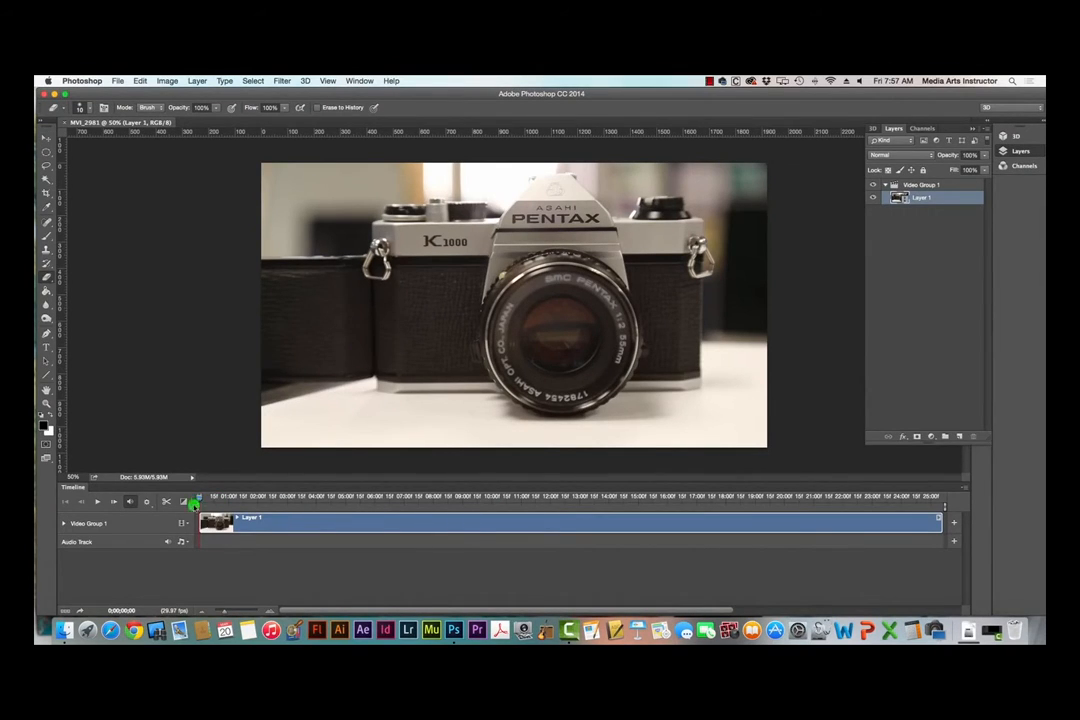
Check that the Timeline is enabled, scrub through the MVI_2981 clip and play it up to where the hand reaches the lens
click(352, 81)
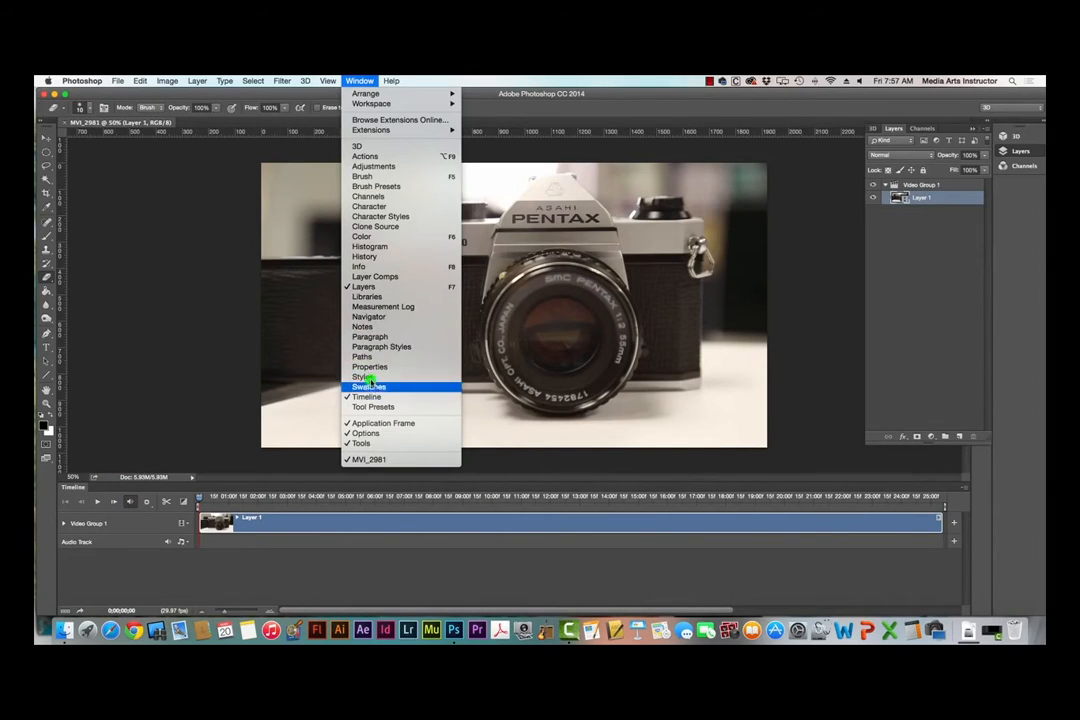
click(203, 499)
drag(203, 499, 620, 497)
drag(817, 508, 168, 538)
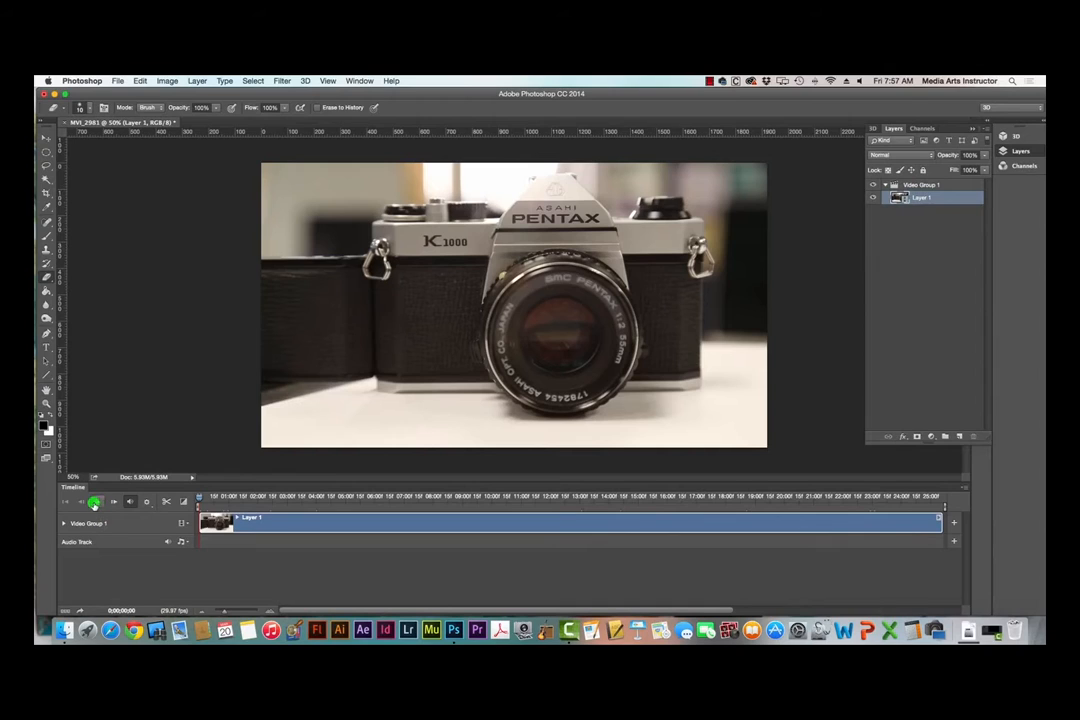
click(94, 503)
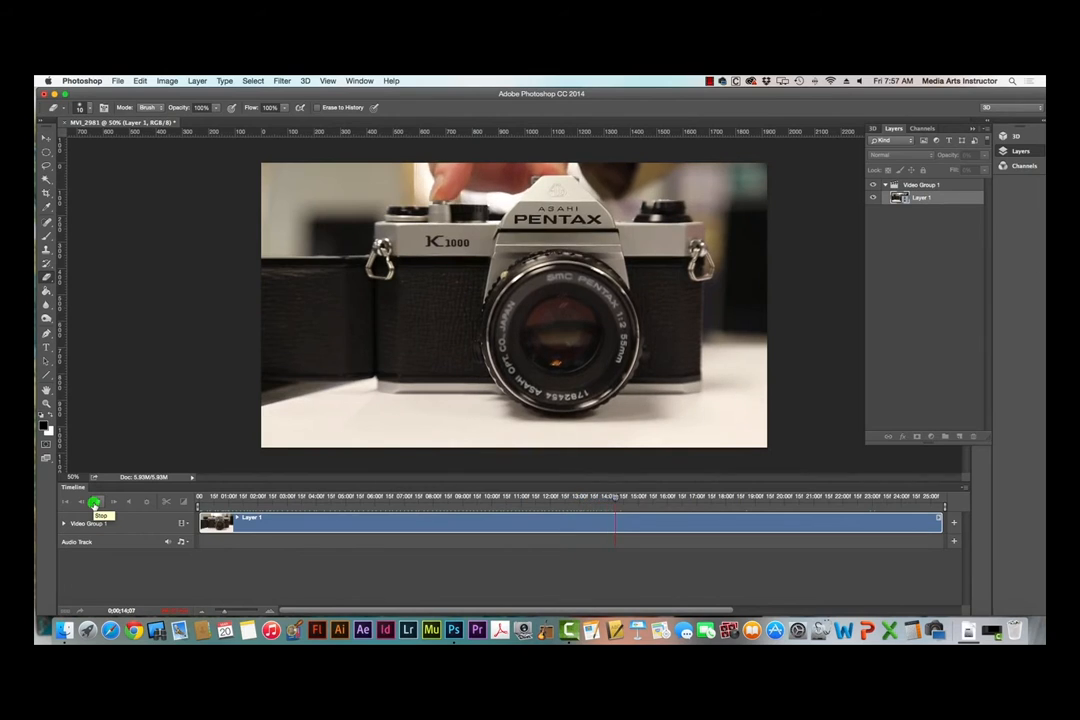
click(94, 503)
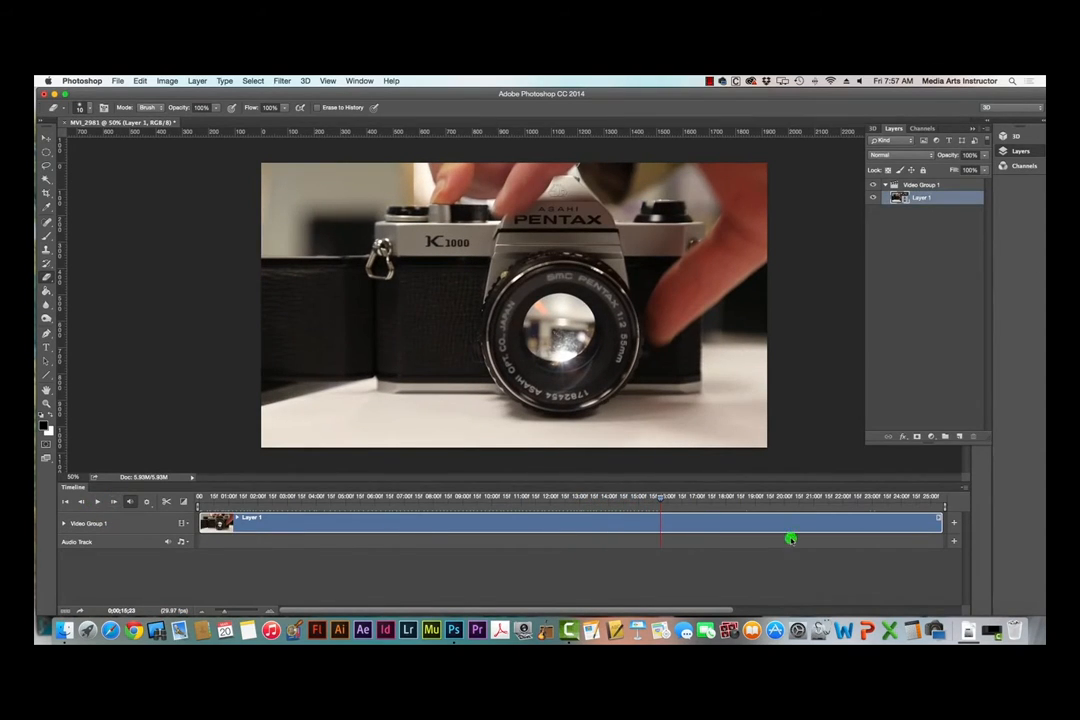
Trim both ends of the Layer 1 video clip to about 5 seconds around the aperture movement and preview its start
drag(941, 521, 817, 521)
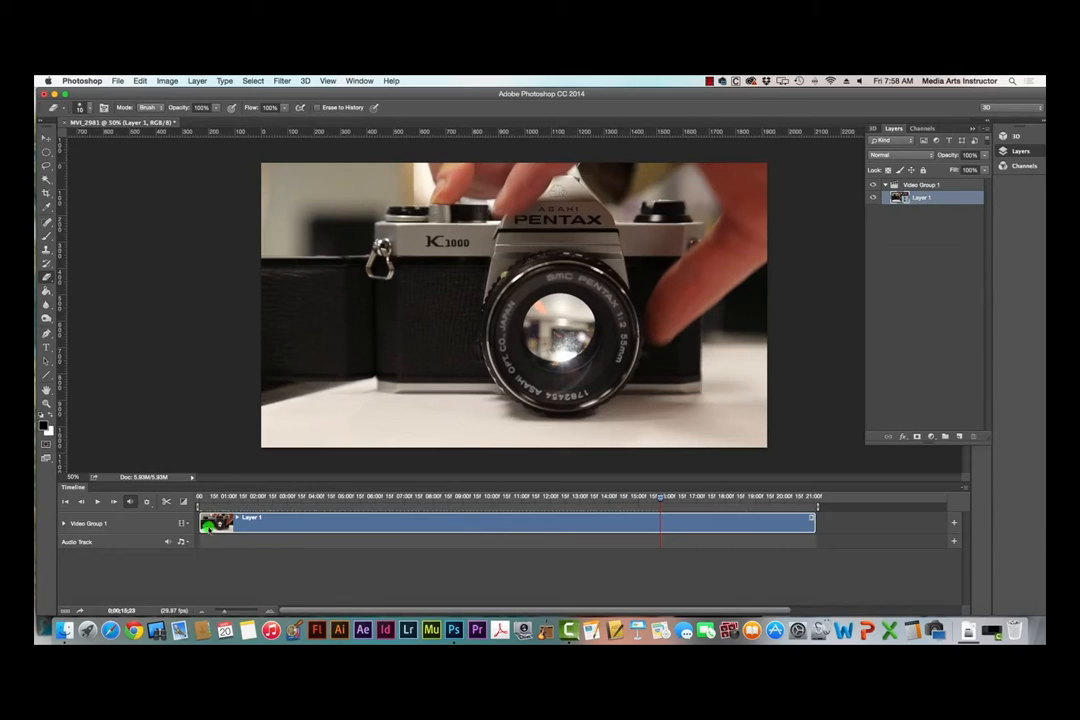
drag(200, 523, 656, 522)
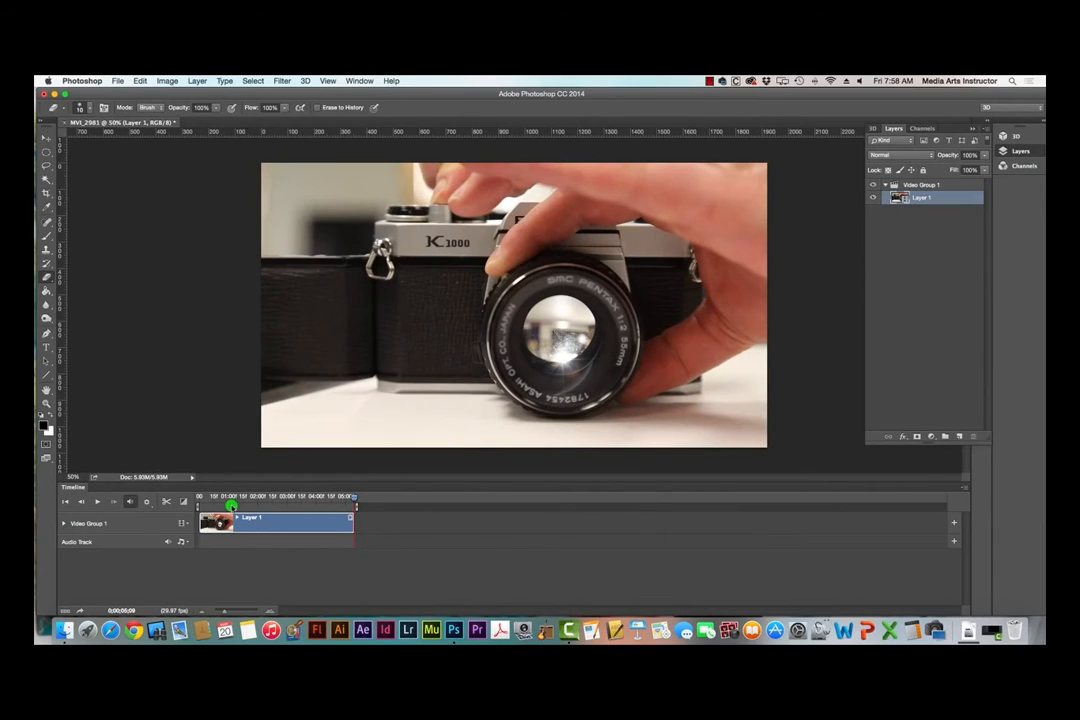
drag(202, 502, 197, 501)
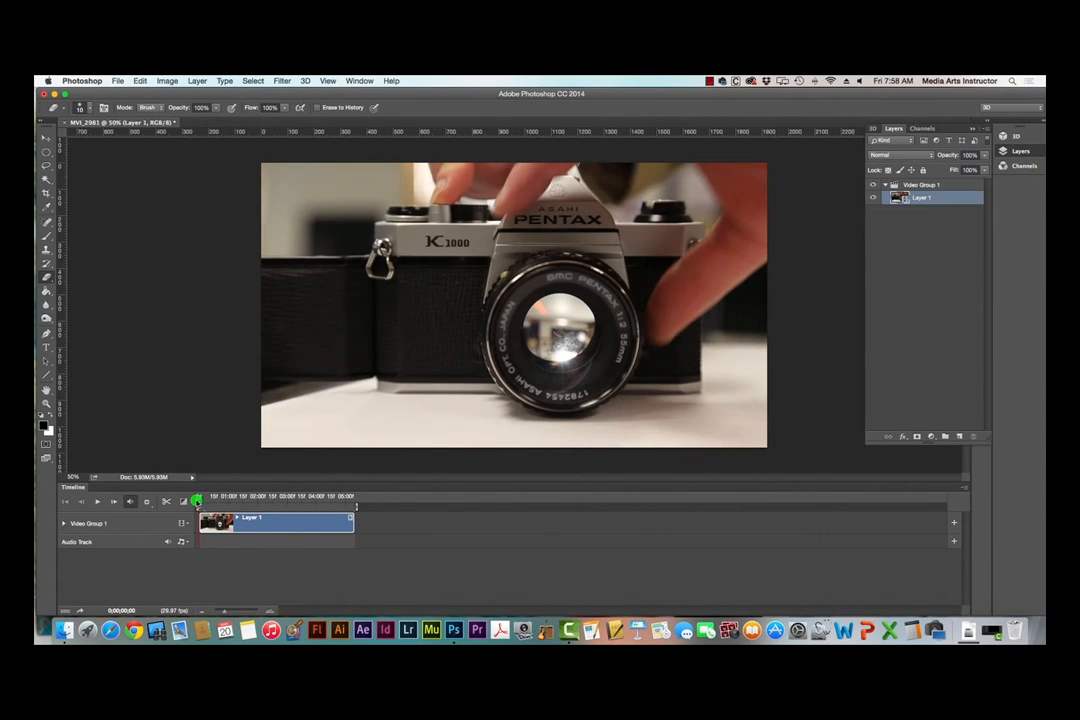
key(space)
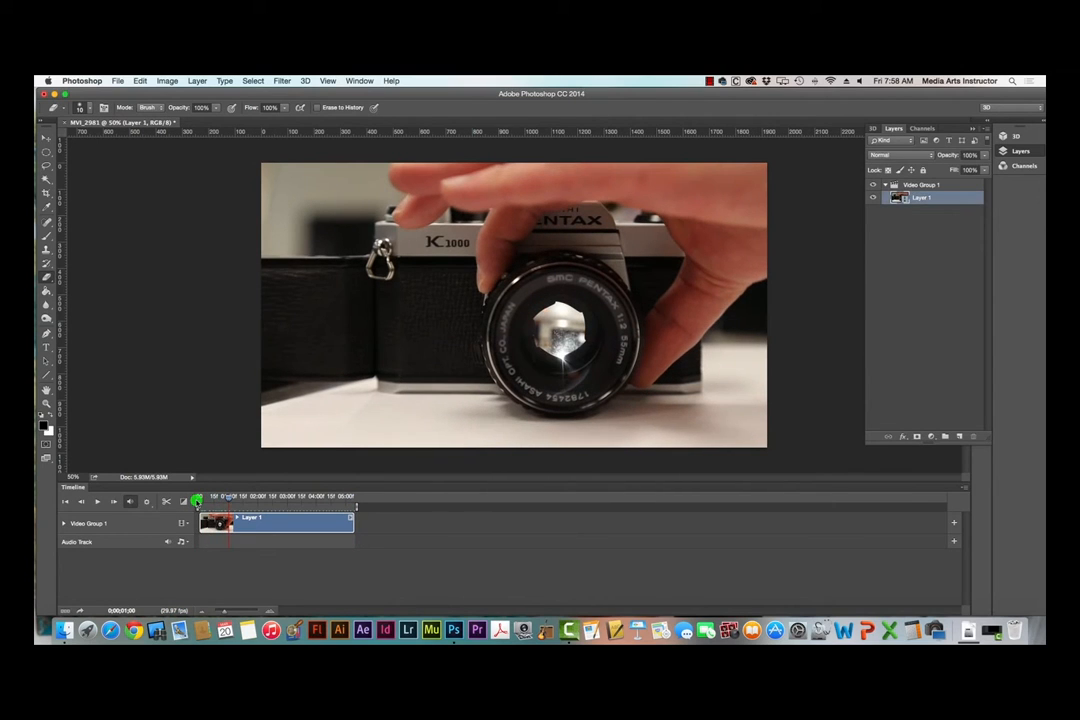
Copy the whole canvas merged at 0;00;02;19, where the aperture is smallest, and paste it as a new still layer
drag(232, 500, 345, 500)
drag(262, 500, 235, 500)
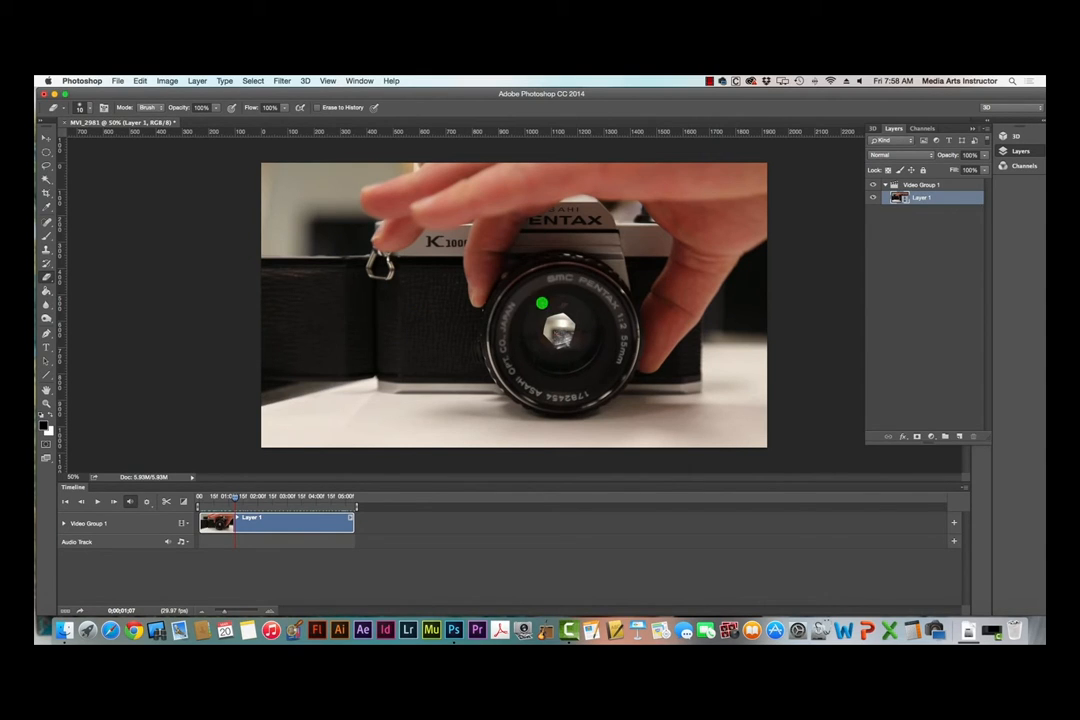
drag(234, 498, 275, 568)
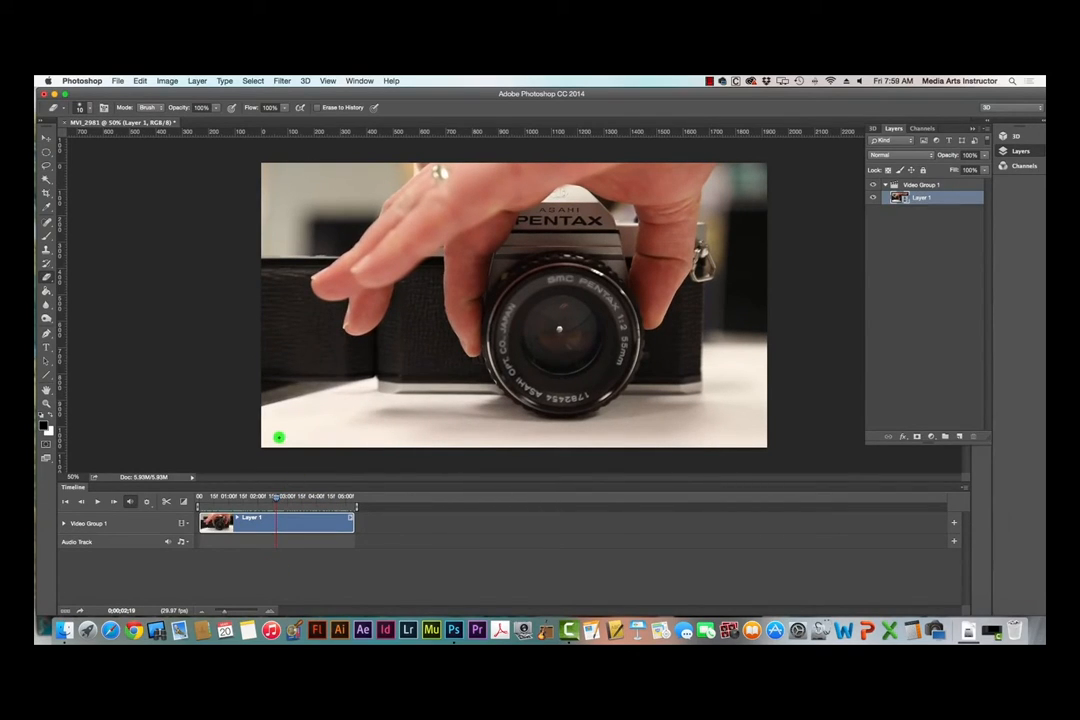
key(super+a)
click(140, 80)
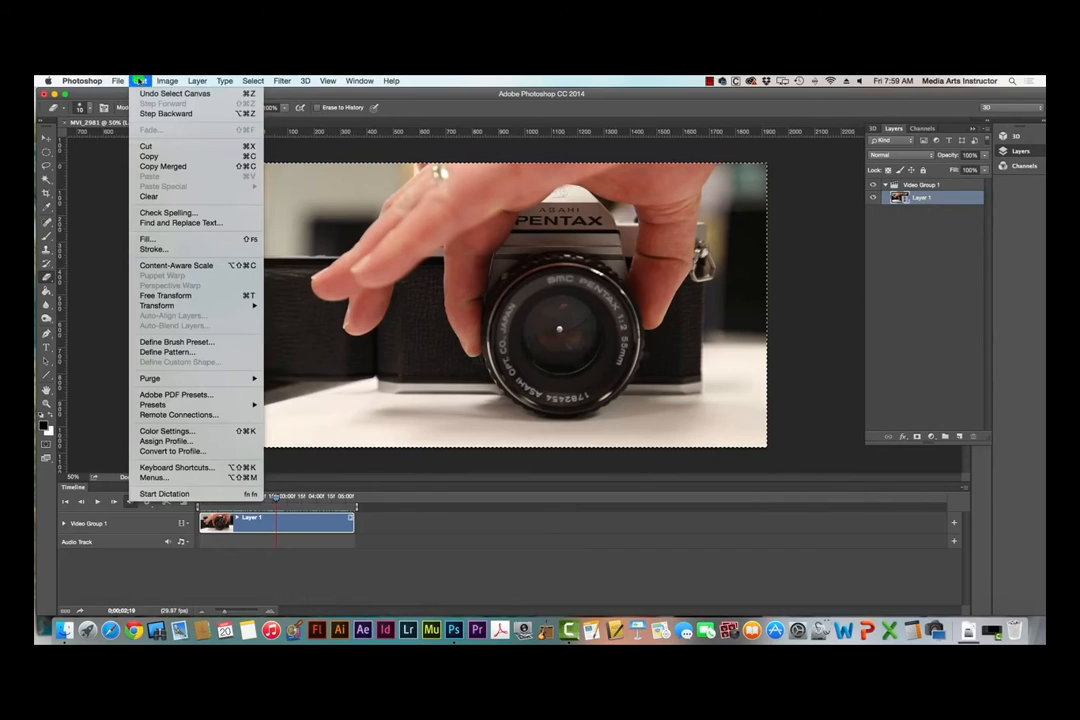
click(188, 167)
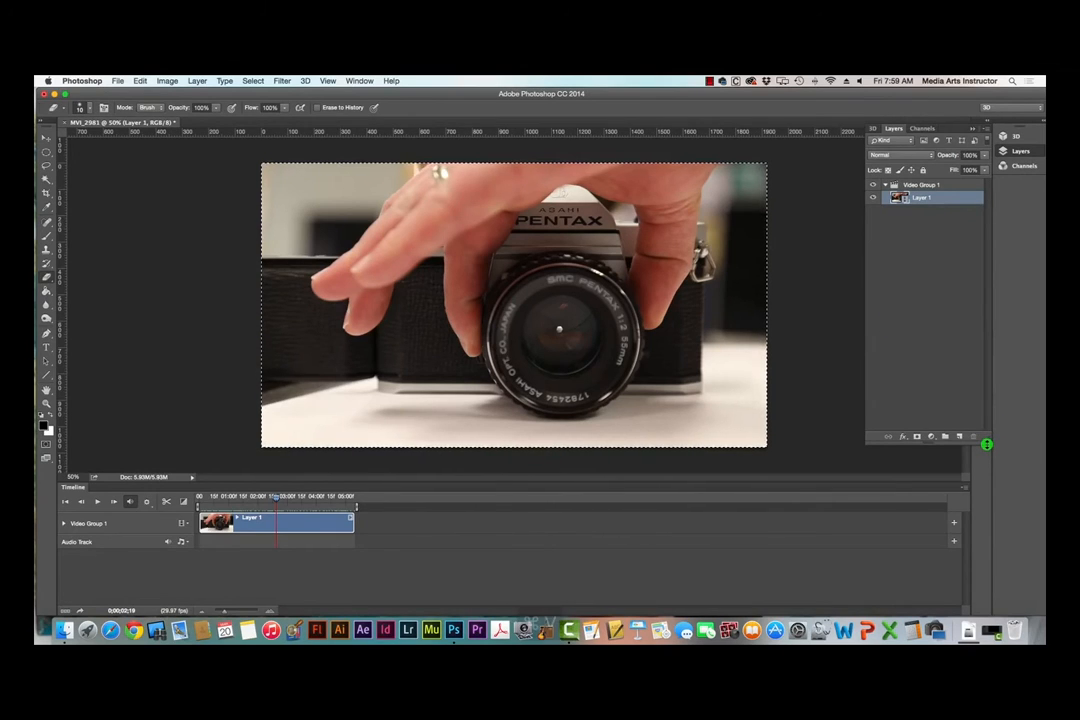
key(super+v)
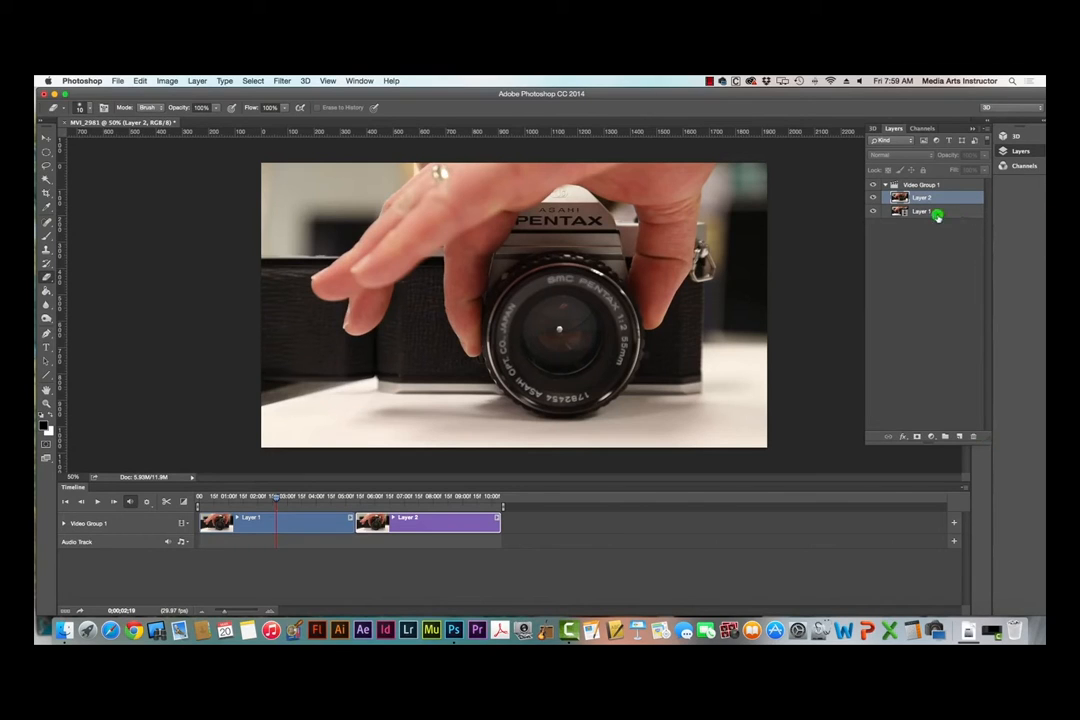
Move Layer 2 out of Video Group 1 onto its own track above, aligned with Layer 1 and matching its duration
drag(277, 499, 400, 524)
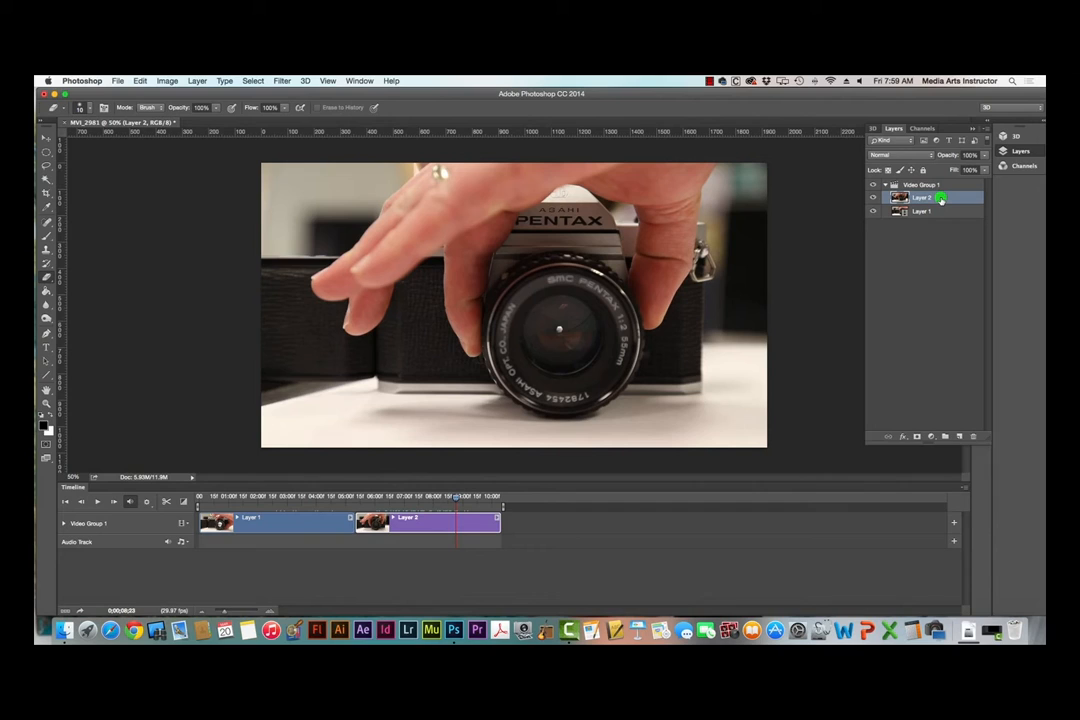
mouse_move(940, 199)
mouse_down()
mouse_move(935, 219)
mouse_move(942, 181)
mouse_up()
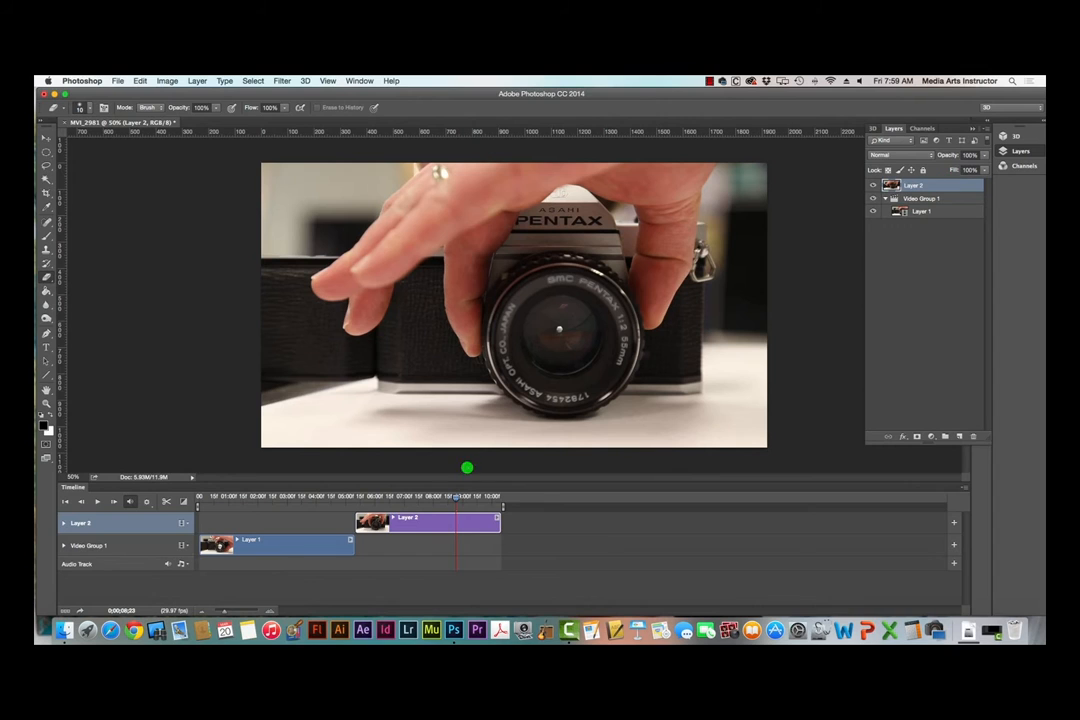
drag(405, 520, 245, 522)
drag(340, 527, 350, 524)
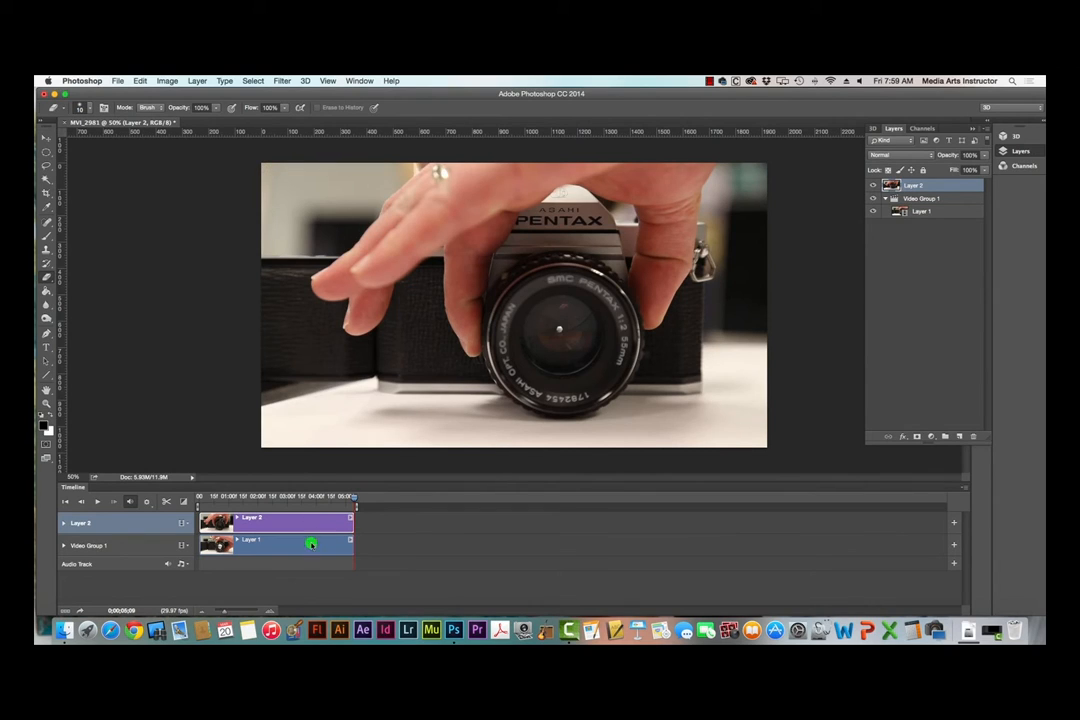
Add a layer mask to Layer 2 and mask out the lens opening so that the aperture movement of Layer 1 shows through
drag(343, 499, 270, 505)
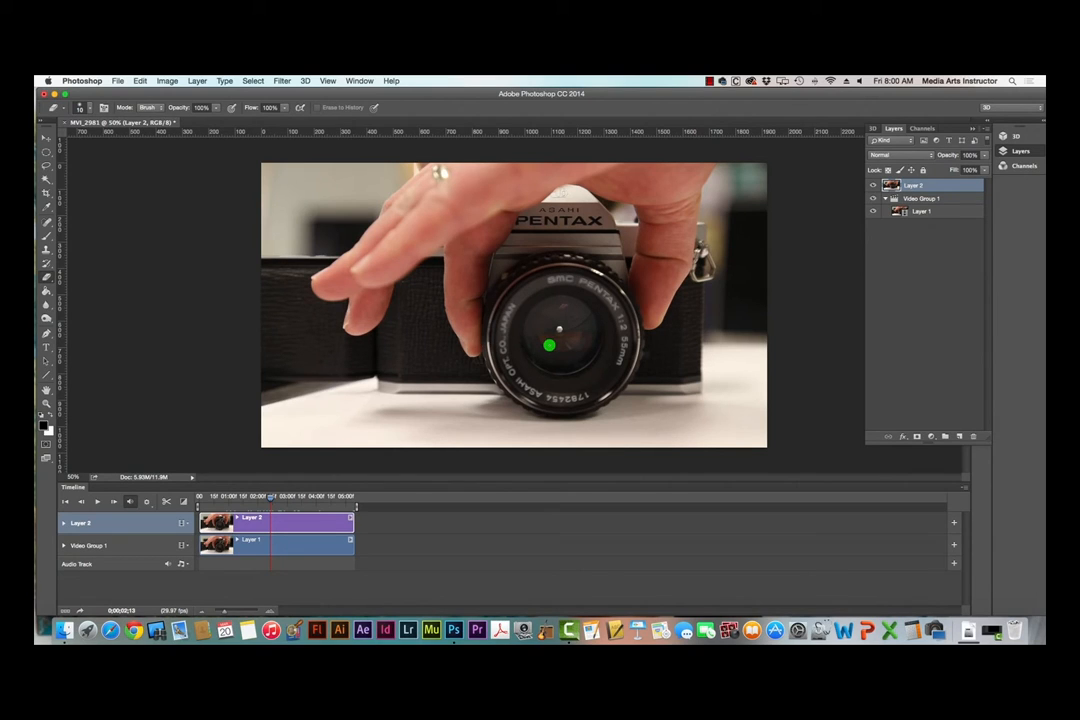
click(917, 438)
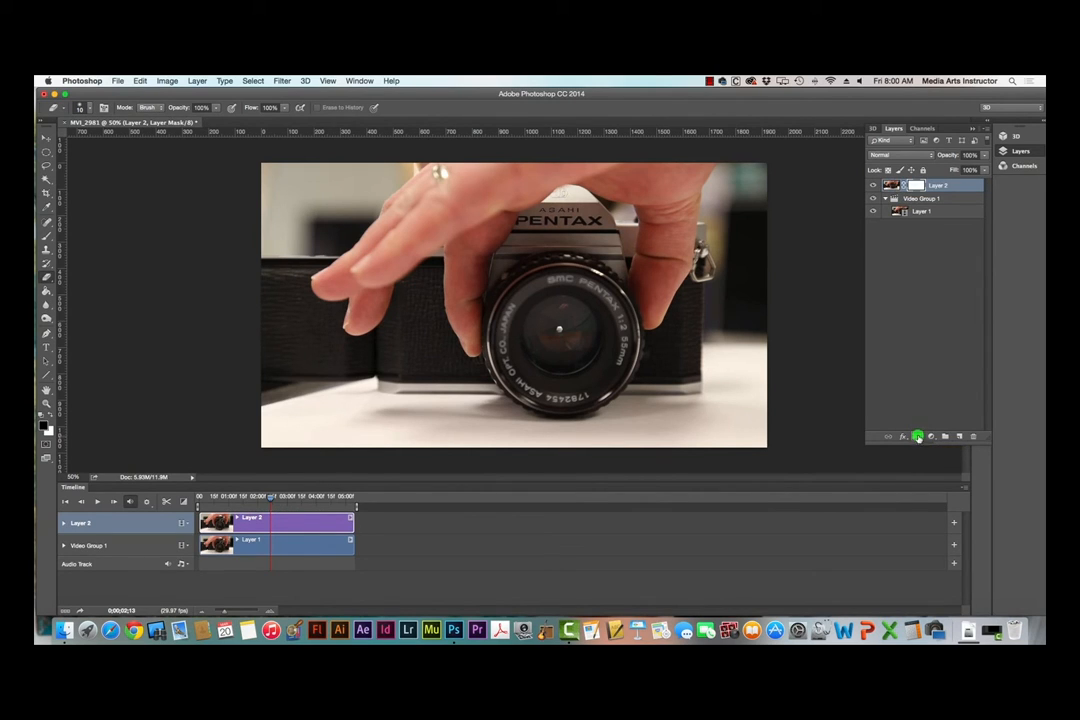
drag(45, 152, 63, 159)
drag(521, 297, 597, 373)
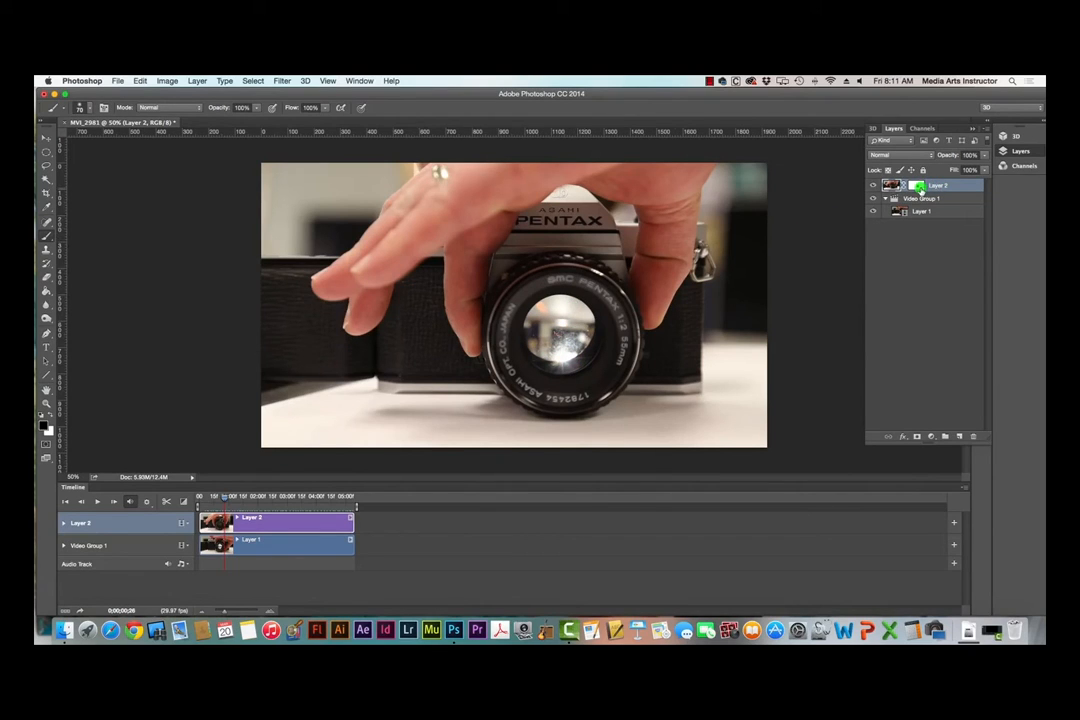
mouse_move(224, 496)
mouse_down()
mouse_move(210, 496)
mouse_move(345, 497)
mouse_move(206, 496)
mouse_move(328, 497)
mouse_move(237, 498)
mouse_up()
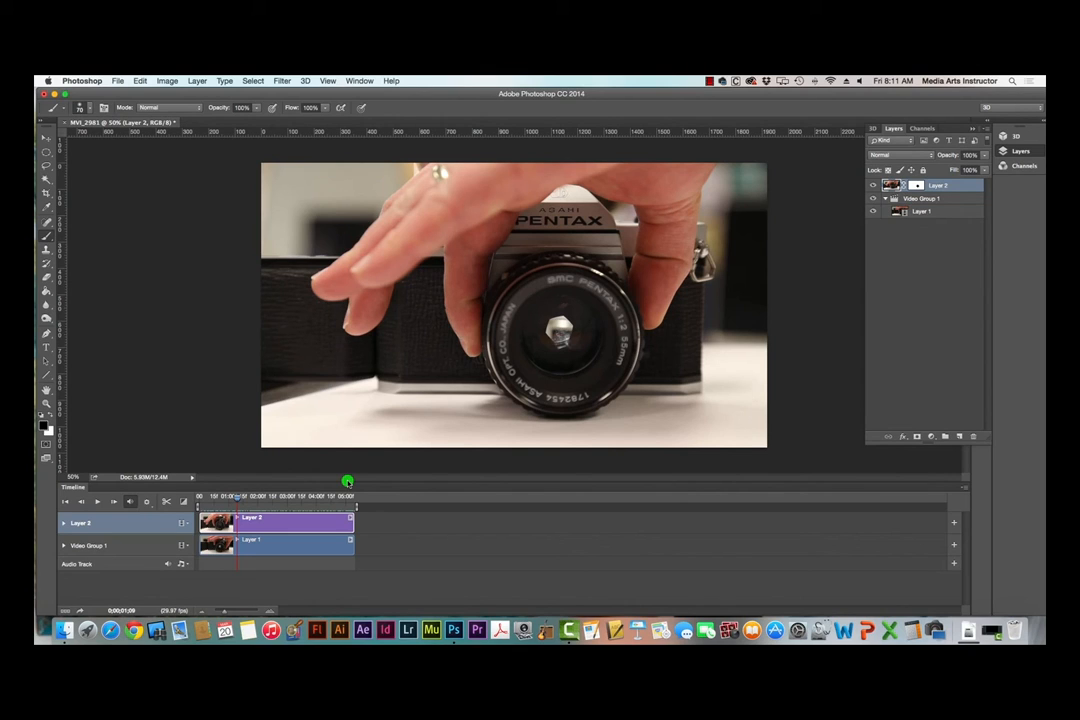
click(931, 437)
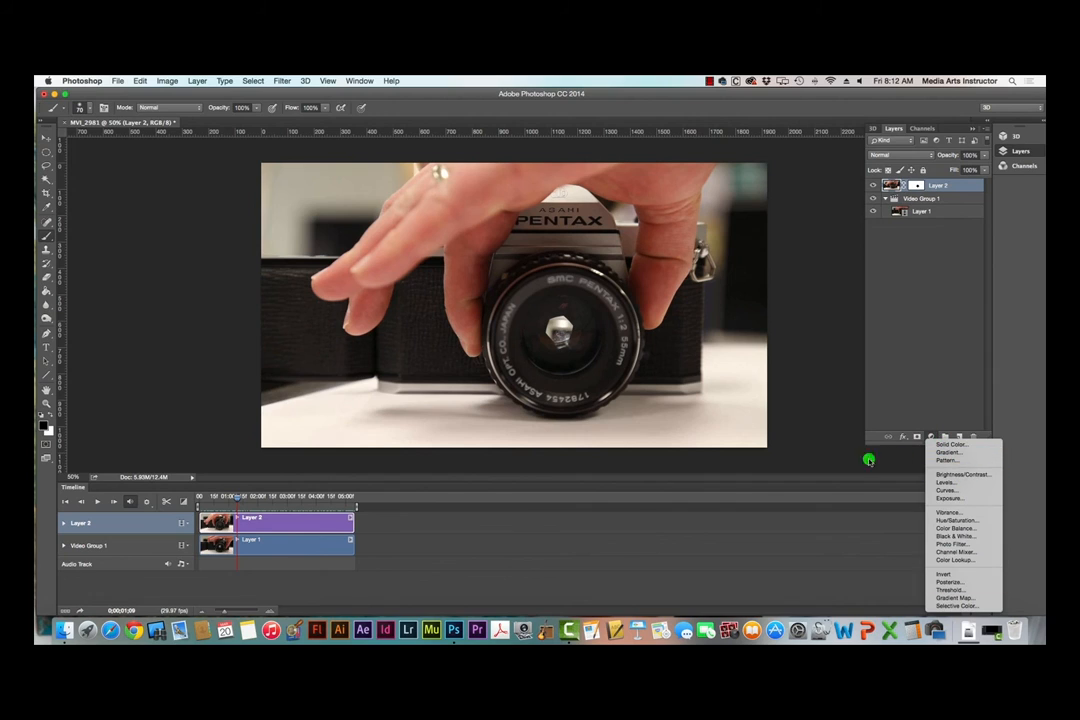
click(822, 457)
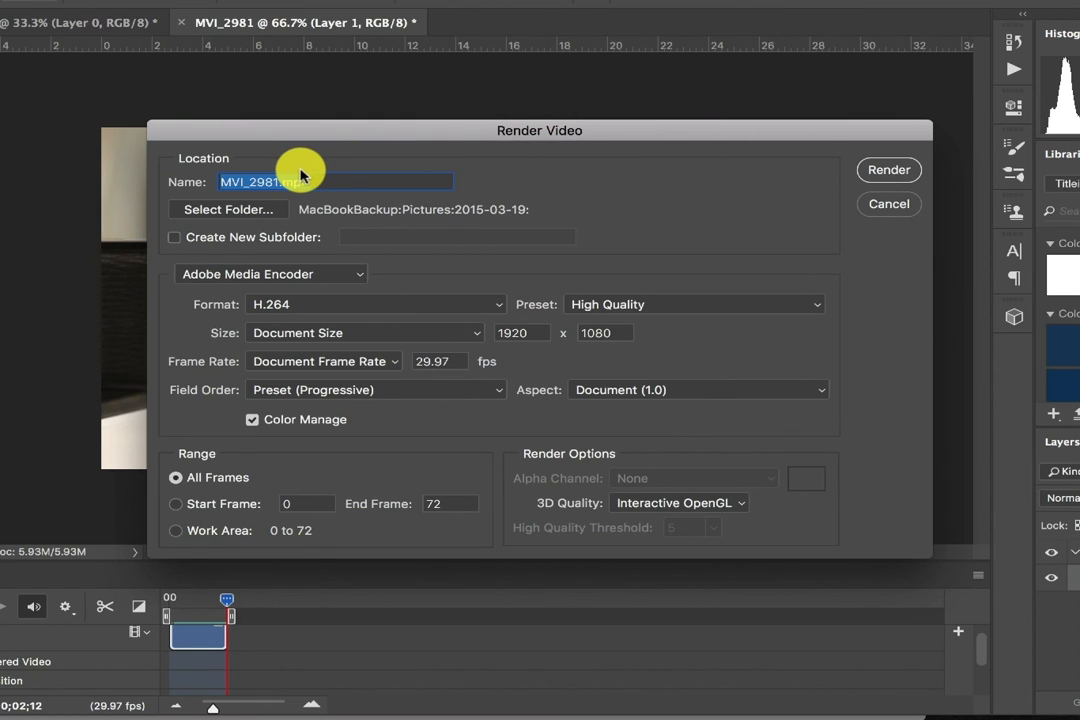
Render the video under the name "camera aperture" into the Desktop folder
text(ca)
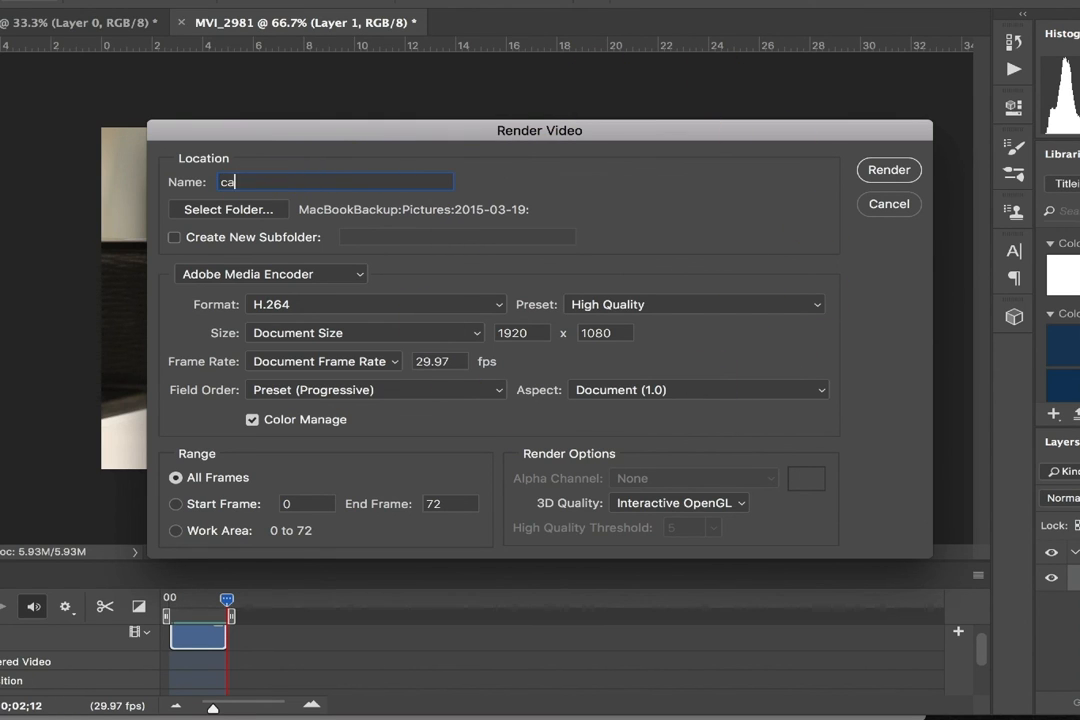
text(mera aperture)
click(253, 213)
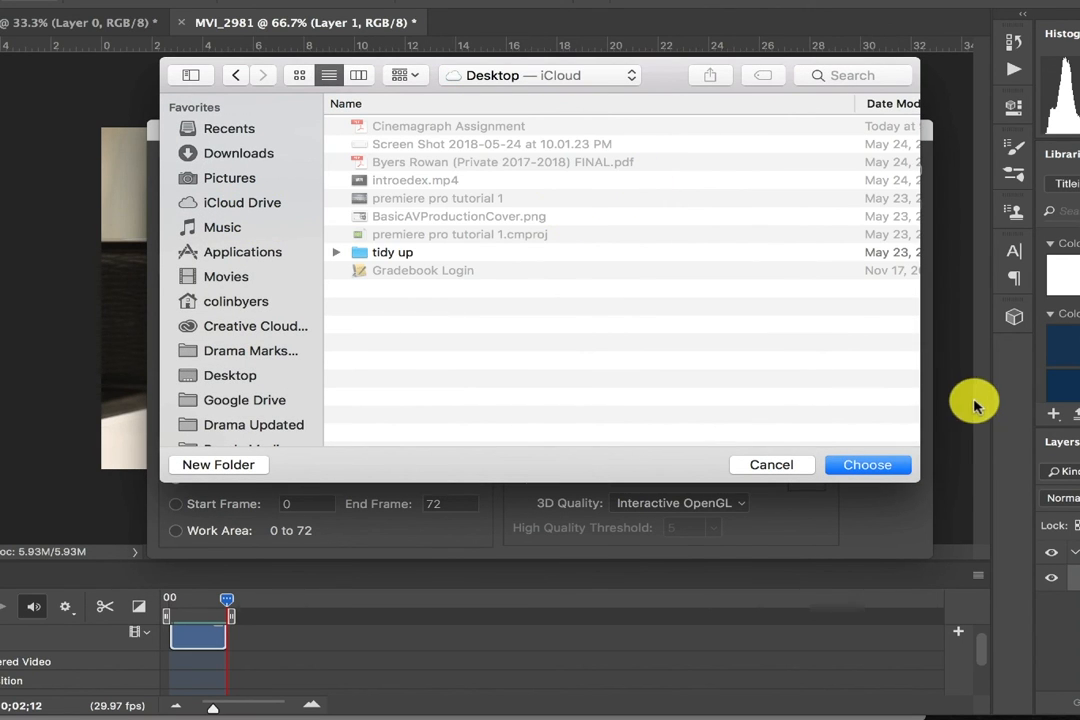
click(874, 467)
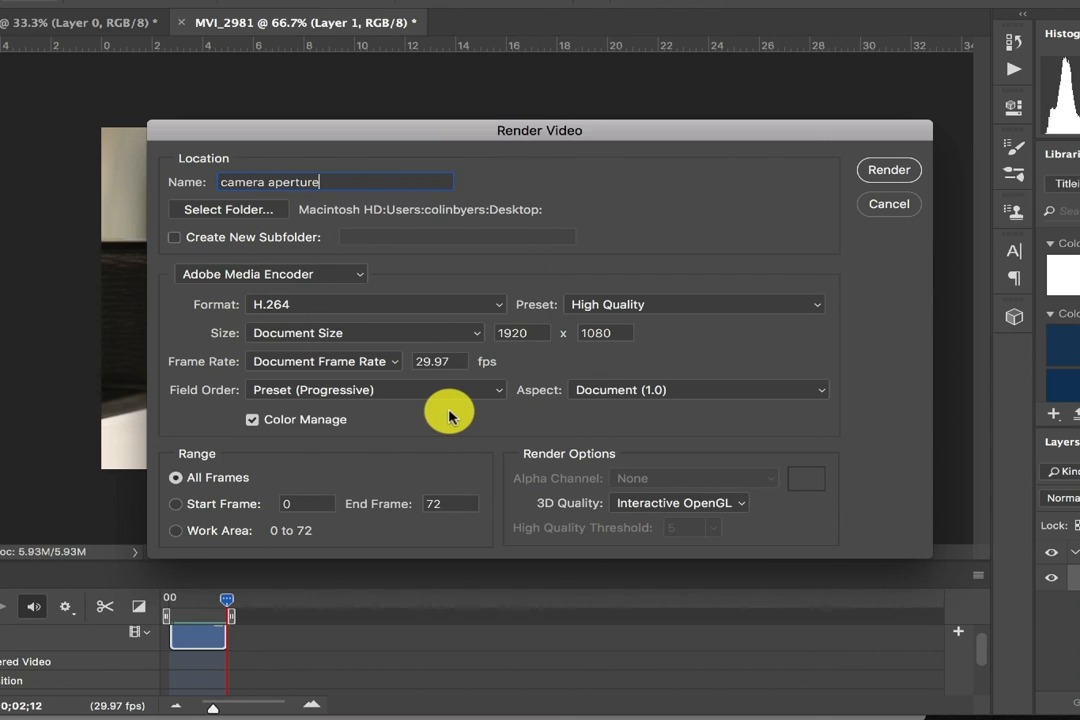
click(889, 172)
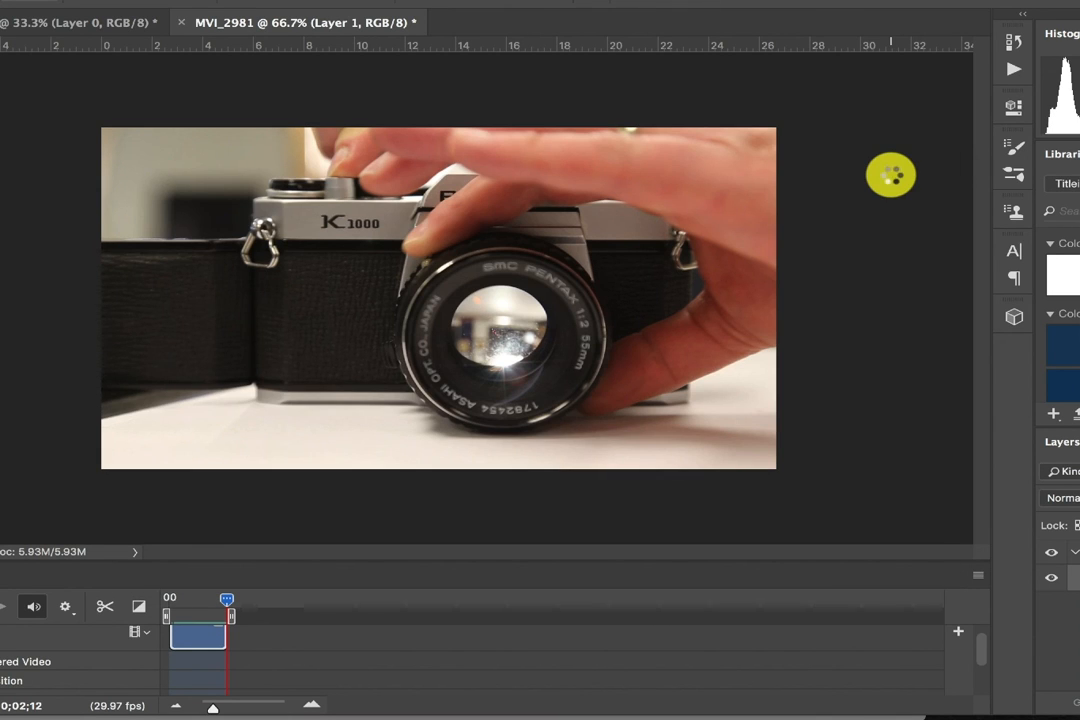